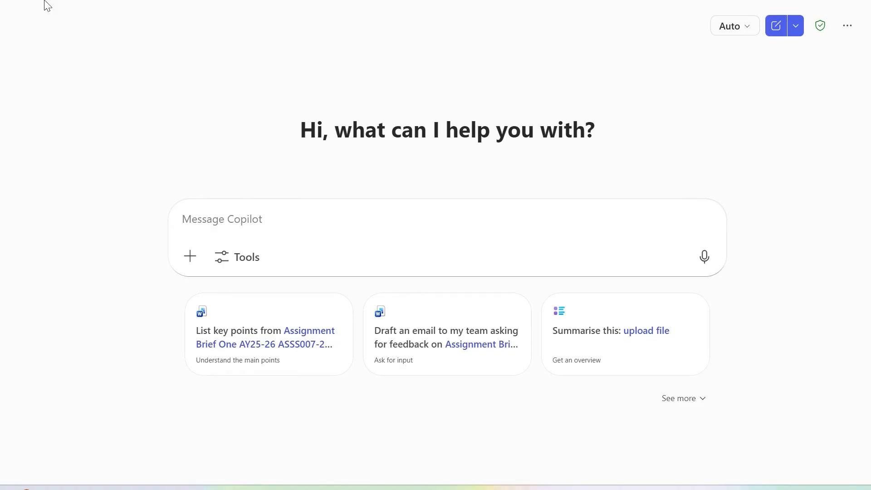
# Open the Lesson plan tool from the Curriculum planning group in Copilot's Teach area.
pyautogui.click(16, 1)
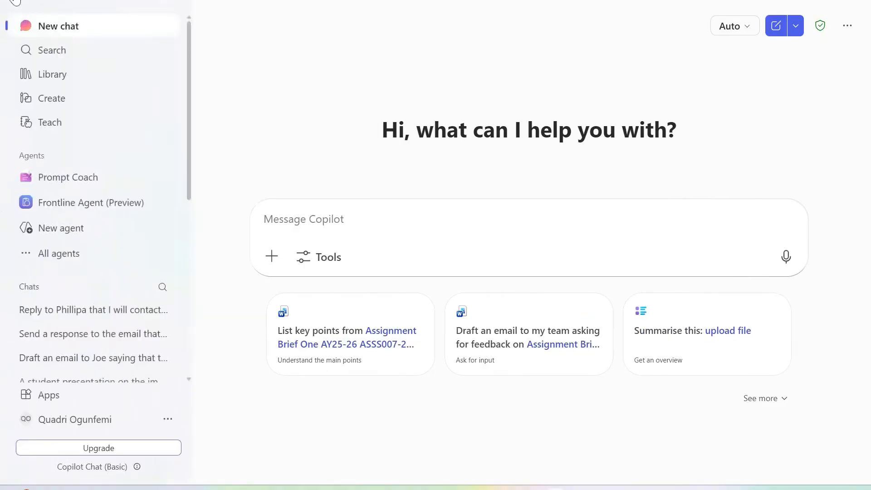
pyautogui.click(68, 126)
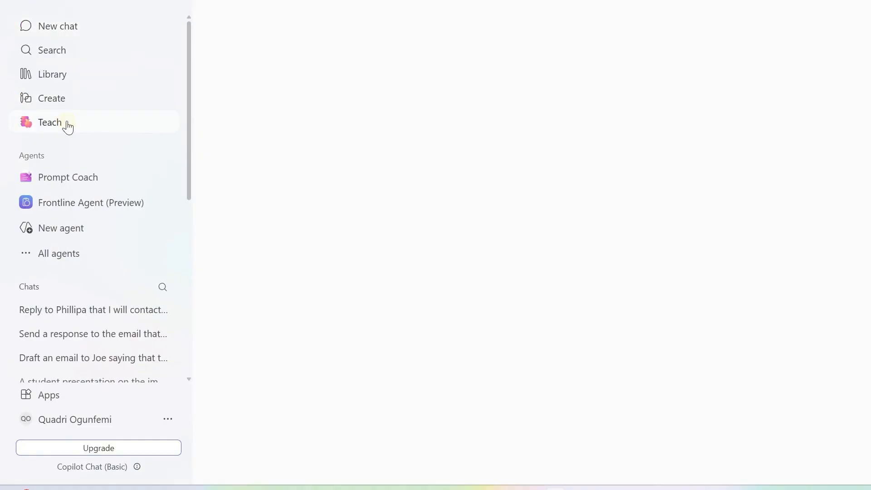
pyautogui.click(171, 2)
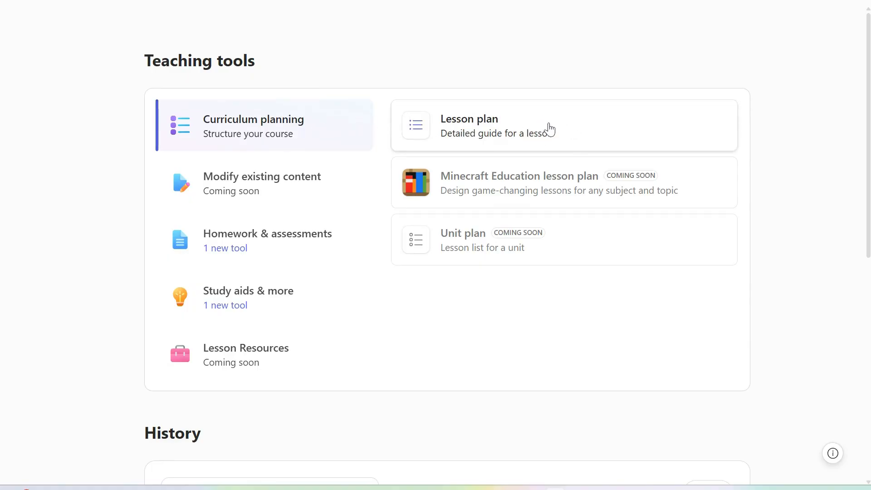
pyautogui.click(547, 126)
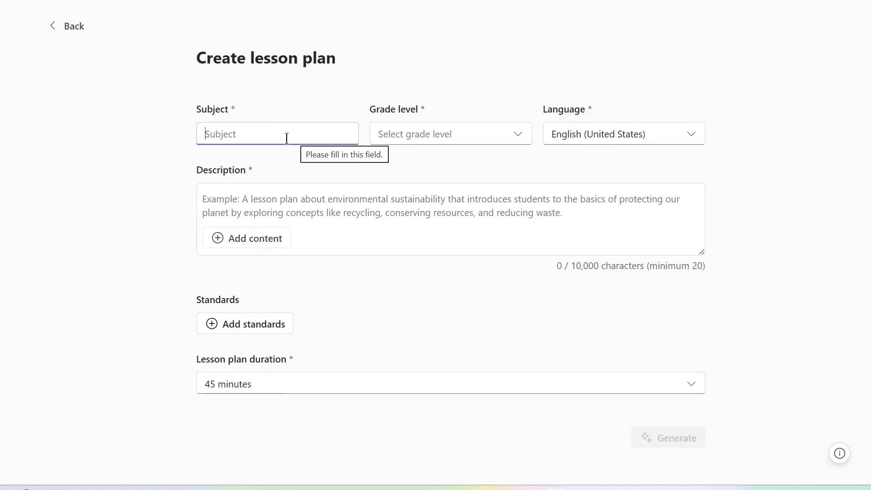
# Enter "Storytelling in Data Presentation" as the lesson plan's subject.
pyautogui.write('Sory')
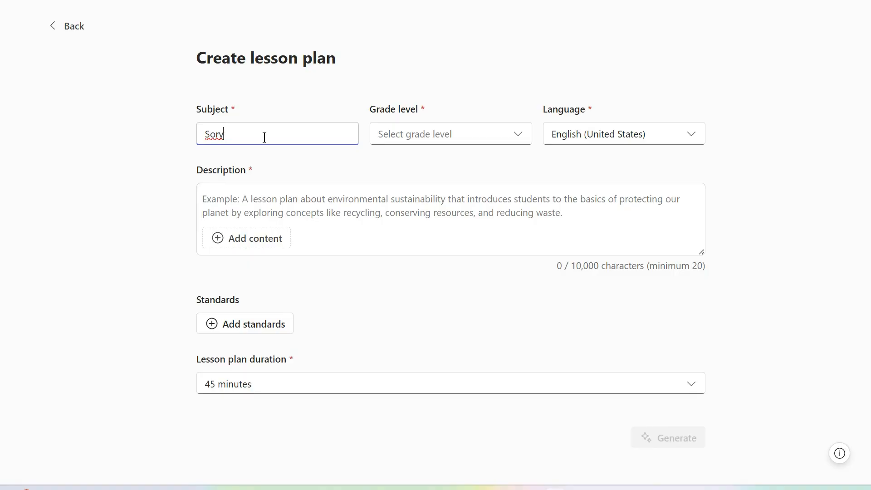
pyautogui.press('BackSpace')
pyautogui.press('BackSpace')
pyautogui.press('BackSpace')
pyautogui.write('to')
pyautogui.write('ry')
pyautogui.write('telling i')
pyautogui.write('n')
pyautogui.write('Data')
pyautogui.write(' Aff')
pyautogui.press('BackSpace')
pyautogui.press('BackSpace')
pyautogui.press('BackSpace')
pyautogui.write('Prese')
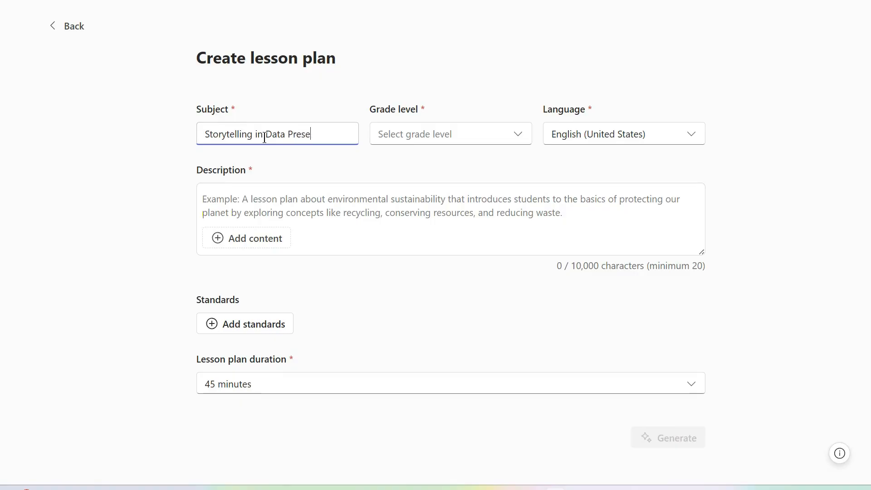
pyautogui.write('ntation')
pyautogui.click(265, 137)
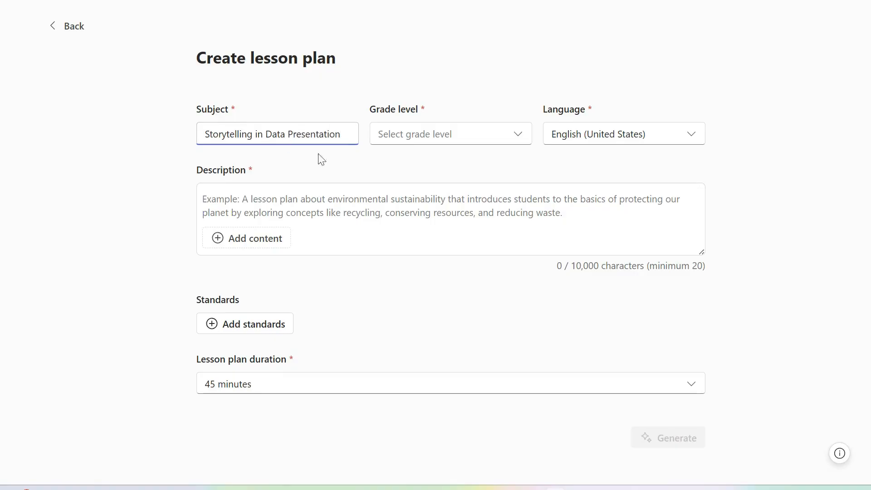
# Set the grade level to Higher Education and choose English (United States) as the language.
pyautogui.click(521, 134)
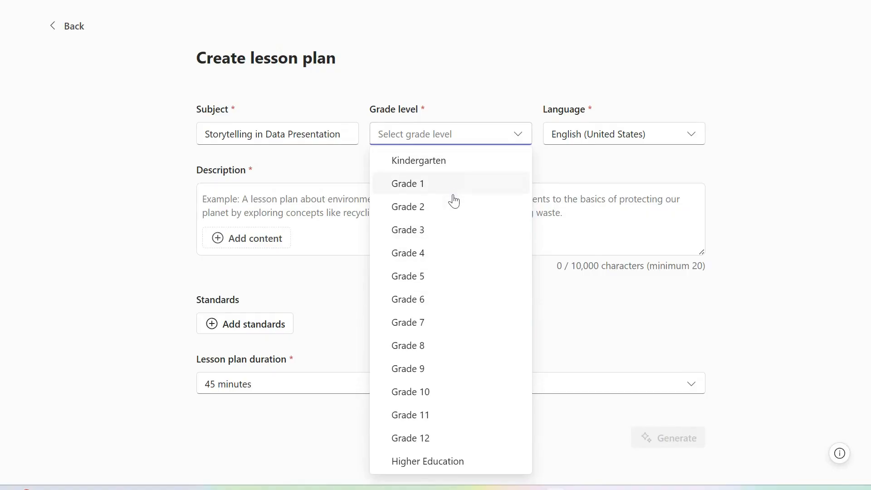
pyautogui.click(447, 462)
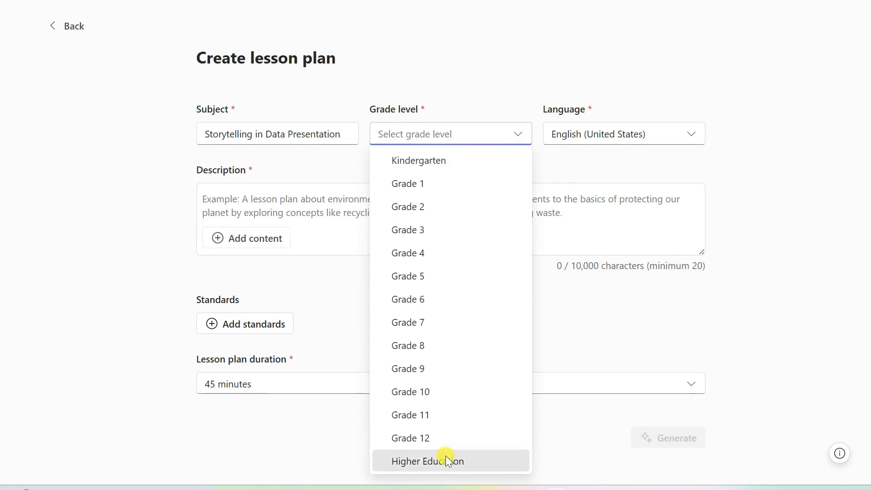
pyautogui.click(694, 133)
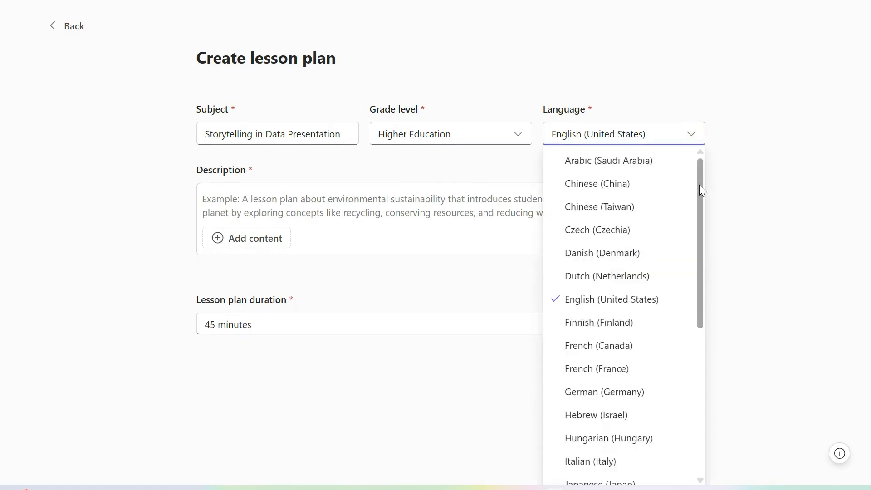
pyautogui.moveTo(699, 187)
pyautogui.mouseDown()
pyautogui.moveTo(699, 364)
pyautogui.moveTo(702, 190)
pyautogui.mouseUp()
pyautogui.moveTo(702, 209)
pyautogui.mouseDown()
pyautogui.moveTo(695, 288)
pyautogui.moveTo(704, 331)
pyautogui.moveTo(706, 194)
pyautogui.mouseUp()
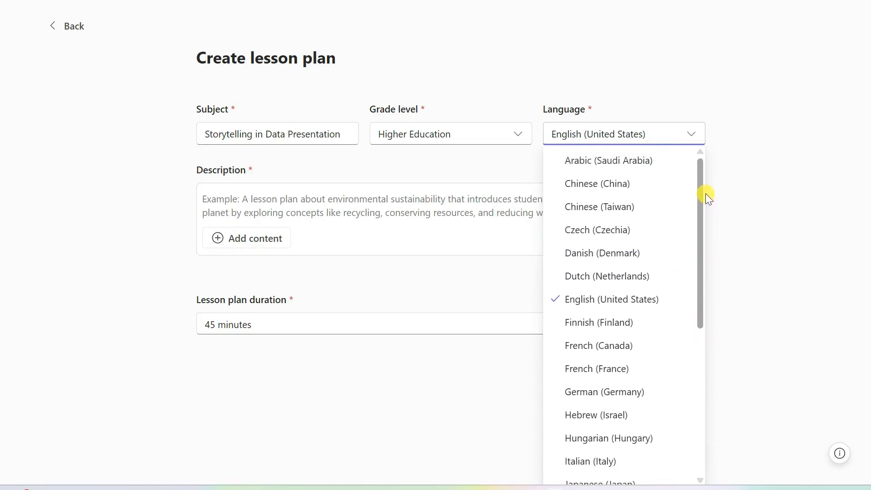
pyautogui.click(641, 299)
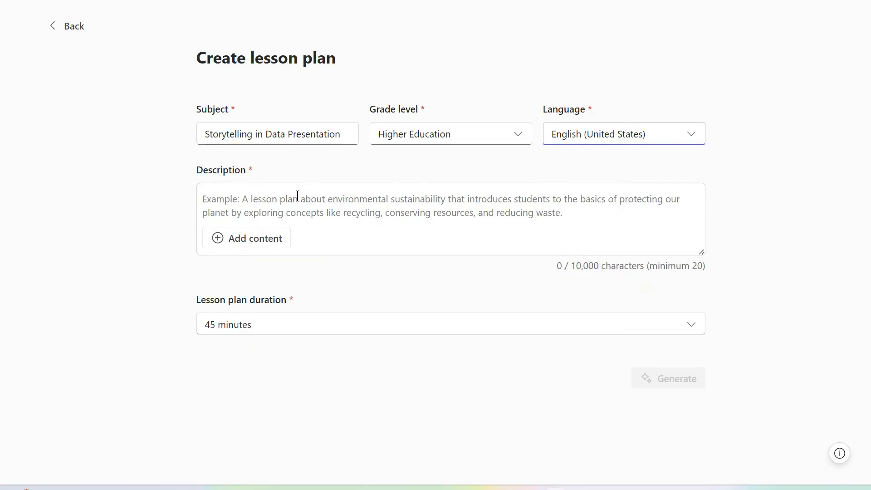
# Paste the prepared Level 4 Data Visualisation lesson description and attach the file "Telling Stories with Data Visualisation" from Downloads.
pyautogui.click(246, 201)
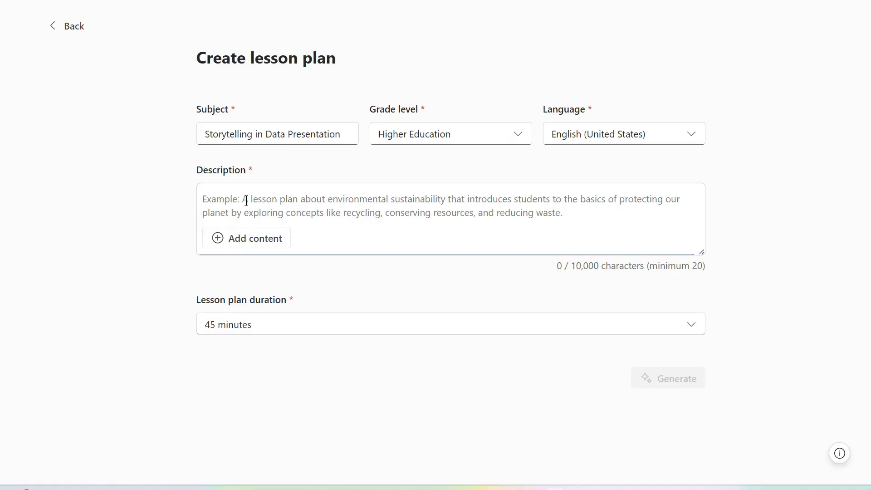
pyautogui.hotkey('ctrl', 'v')
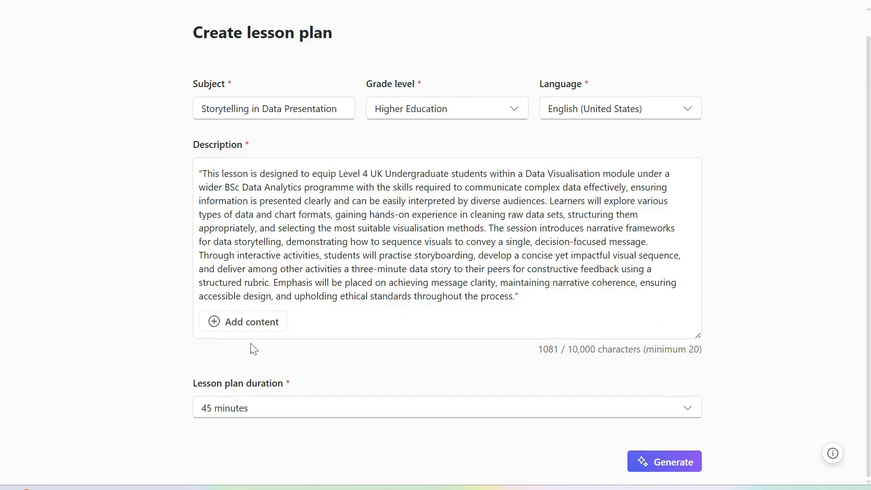
pyautogui.click(258, 323)
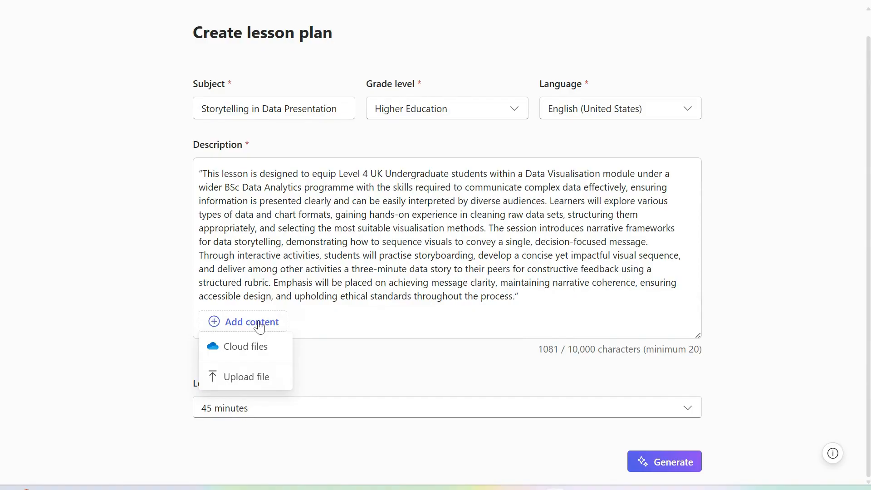
pyautogui.click(245, 379)
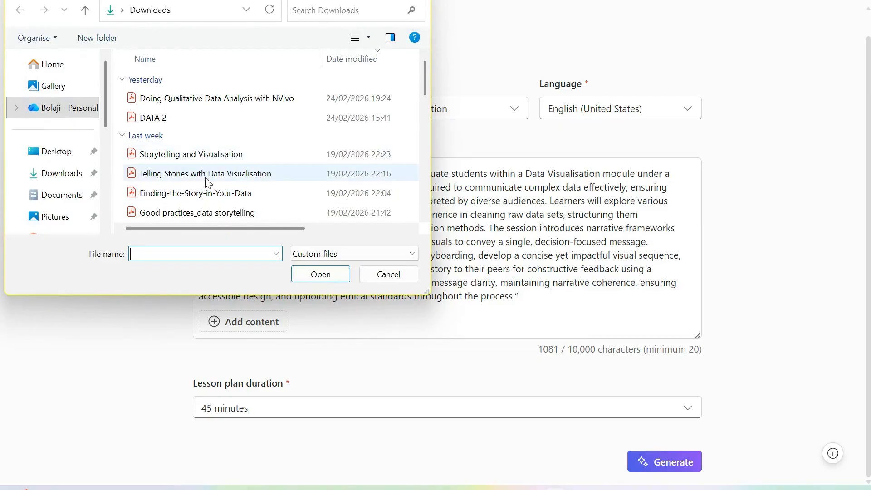
pyautogui.click(205, 177)
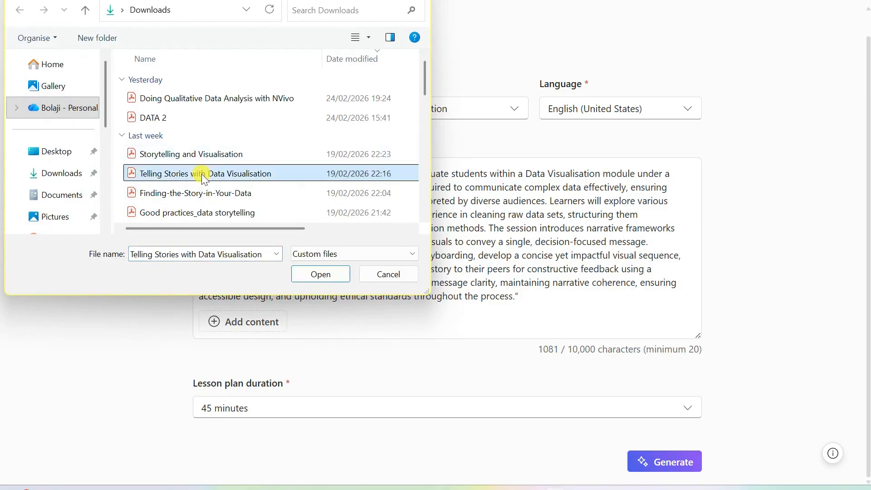
pyautogui.click(321, 275)
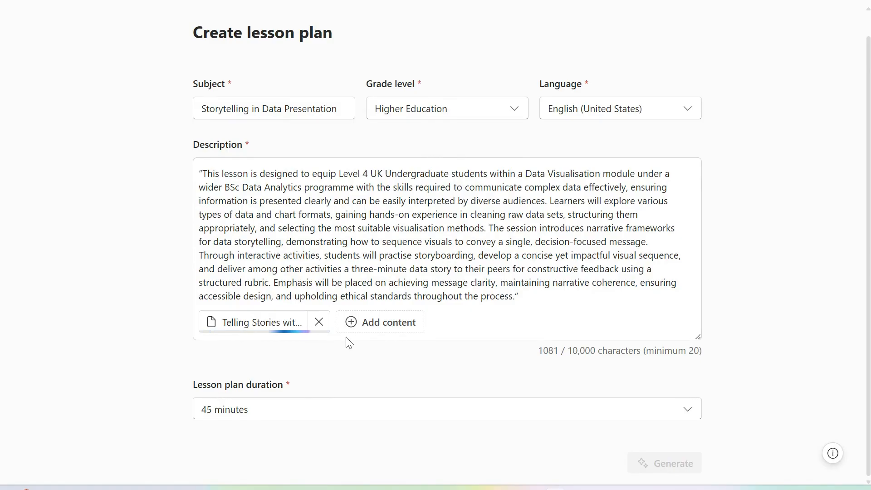
# Attach the file "Finding-the-Story-in-Your-Data" from Downloads as a second source for the lesson plan.
pyautogui.click(386, 323)
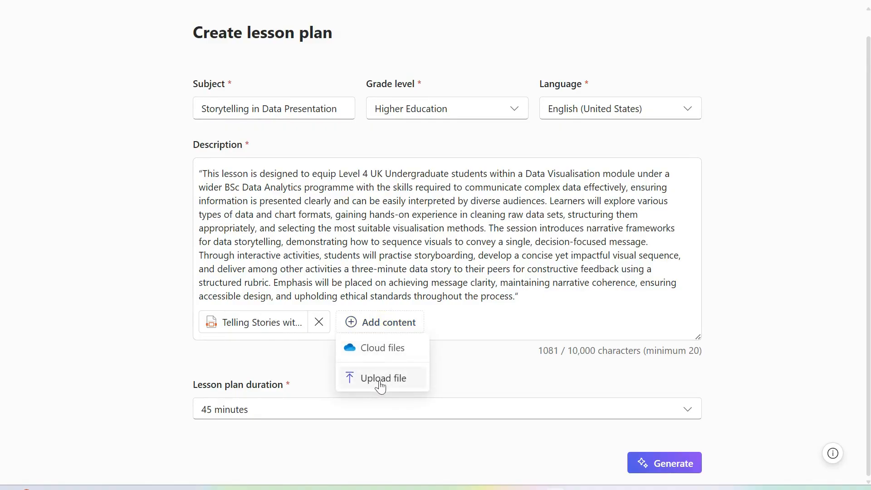
pyautogui.click(387, 379)
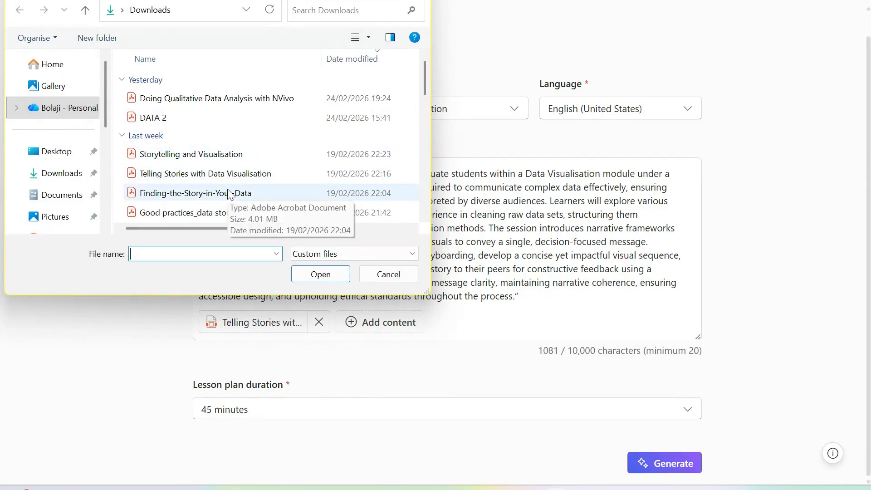
pyautogui.moveTo(425, 78); pyautogui.dragTo(425, 84)
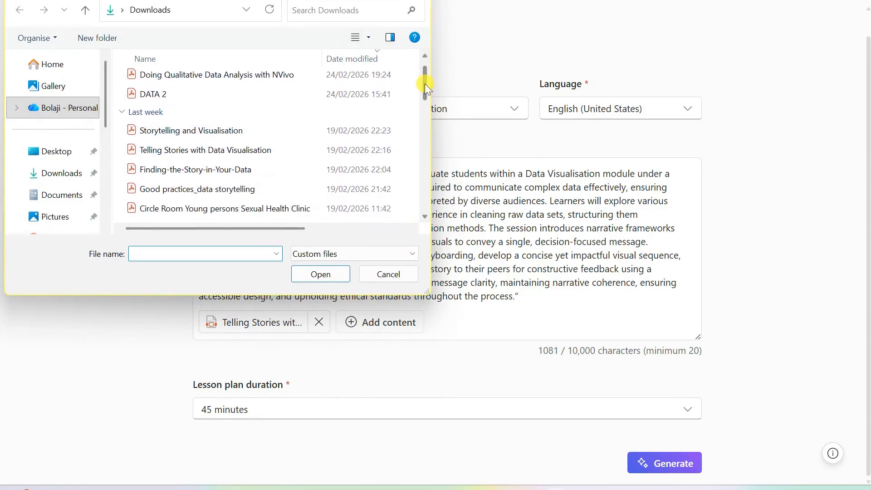
pyautogui.click(209, 176)
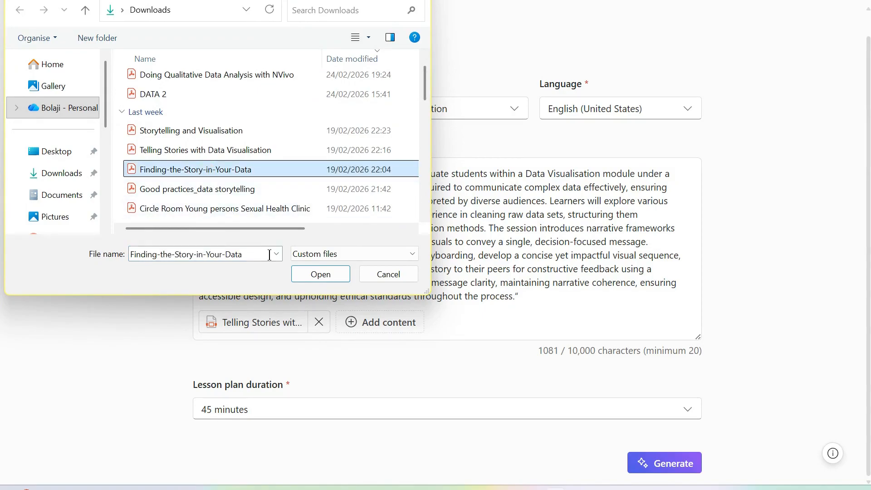
pyautogui.click(316, 275)
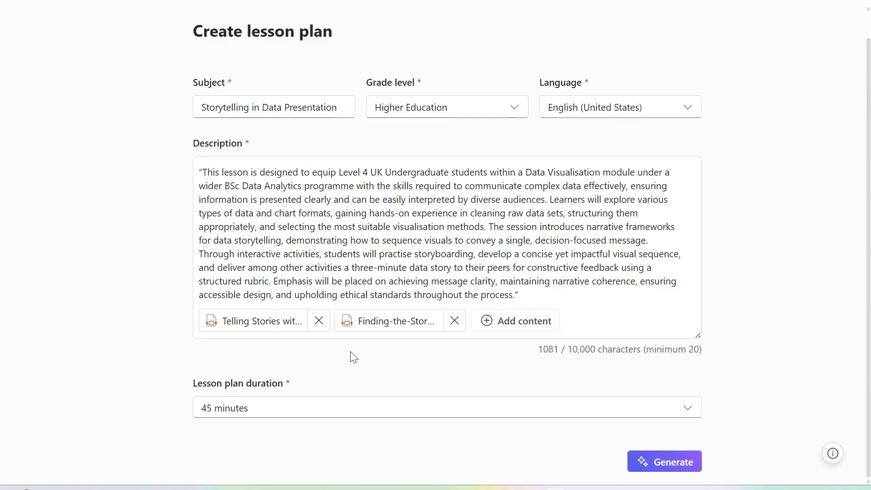
# Set the lesson plan duration to 180 minutes, generate the plan and dismiss the saving tip.
pyautogui.click(287, 410)
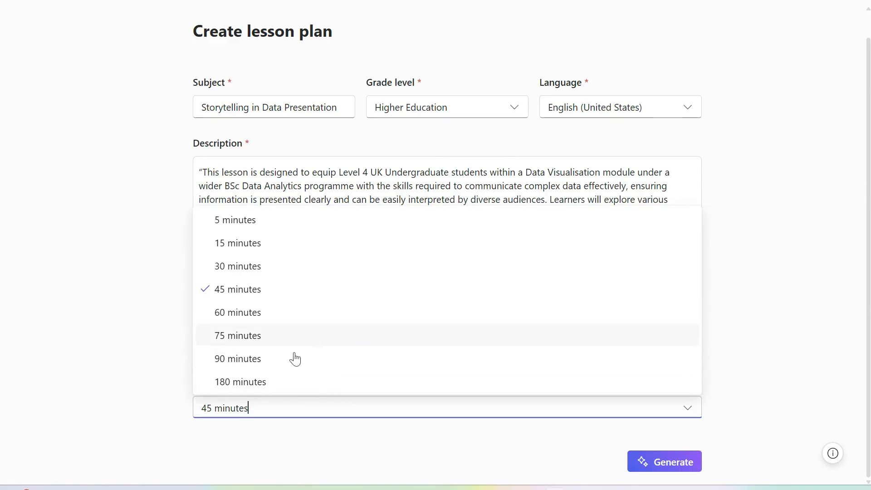
pyautogui.click(328, 382)
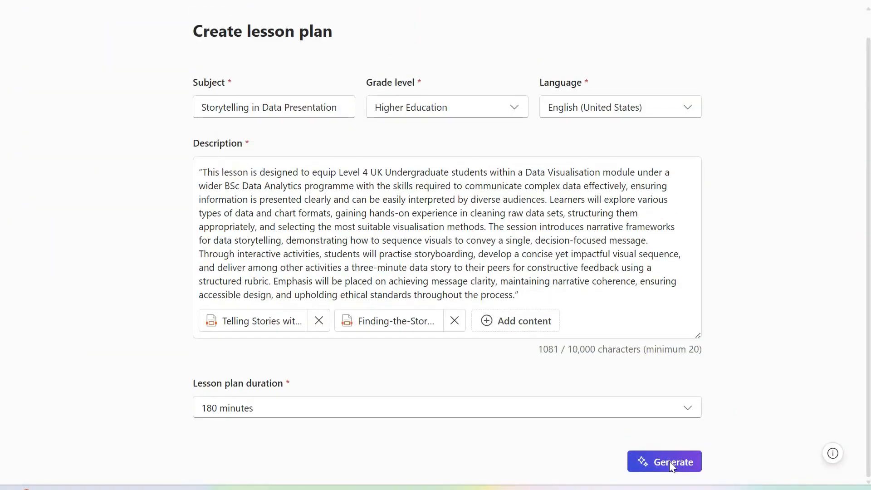
pyautogui.click(671, 462)
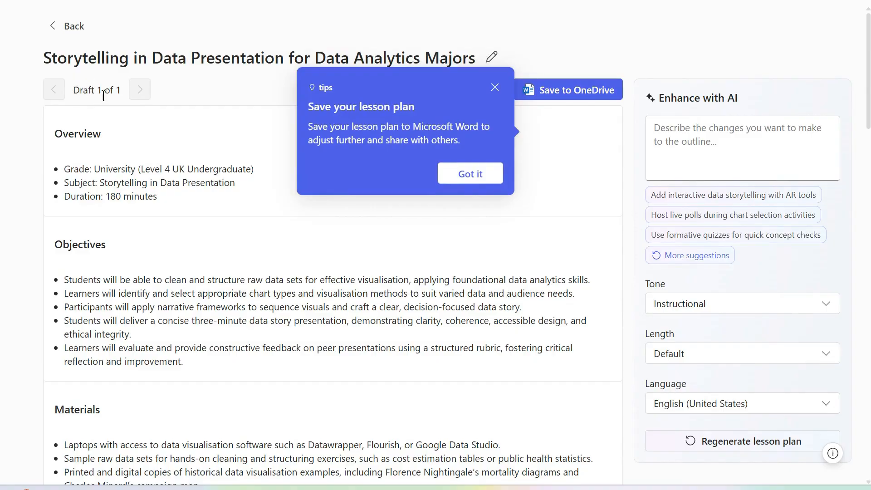
pyautogui.click(472, 173)
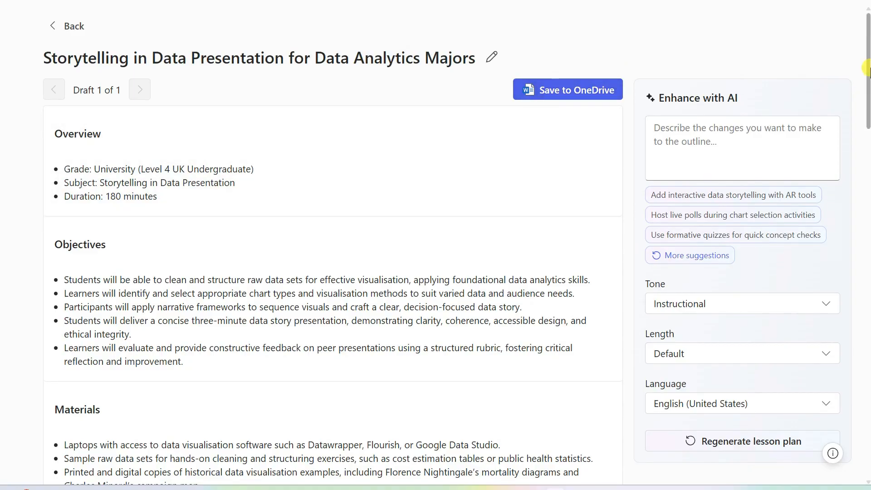
# Review the generated lesson plan from the overview, objectives and materials through the timed sections, and return to its beginning.
pyautogui.moveTo(868, 68); pyautogui.dragTo(868, 81)
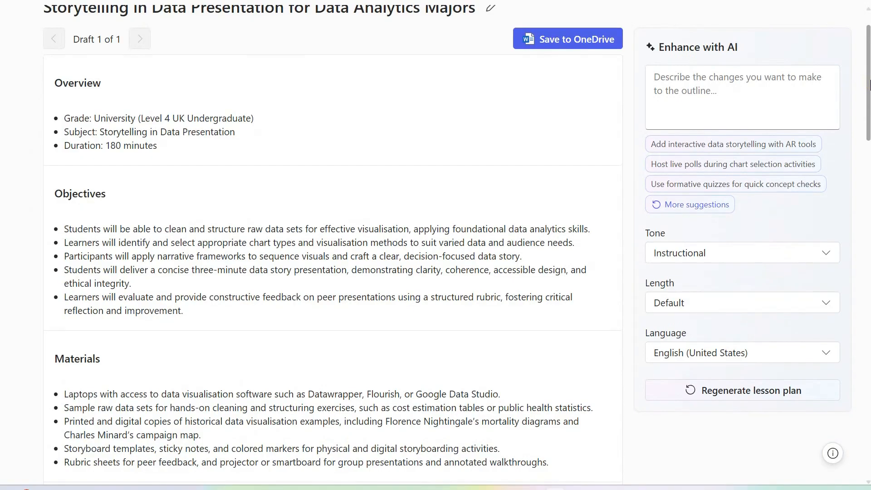
pyautogui.moveTo(868, 79); pyautogui.dragTo(867, 90)
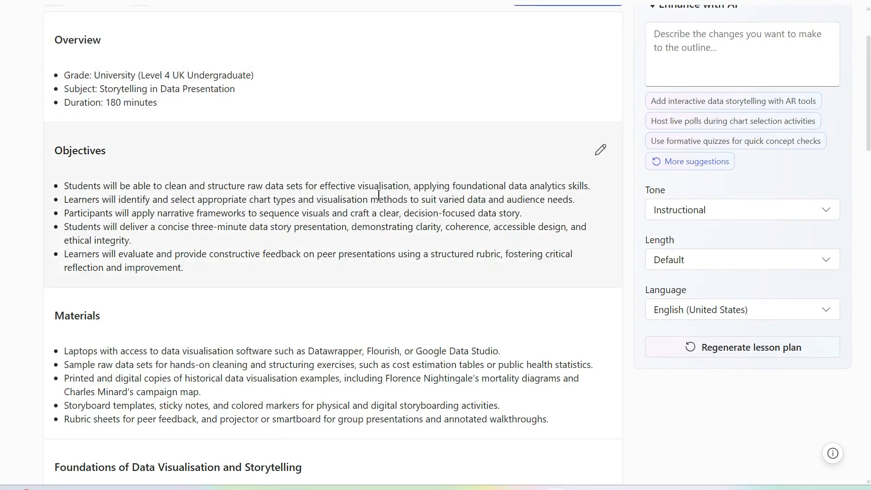
pyautogui.moveTo(862, 82); pyautogui.dragTo(862, 129)
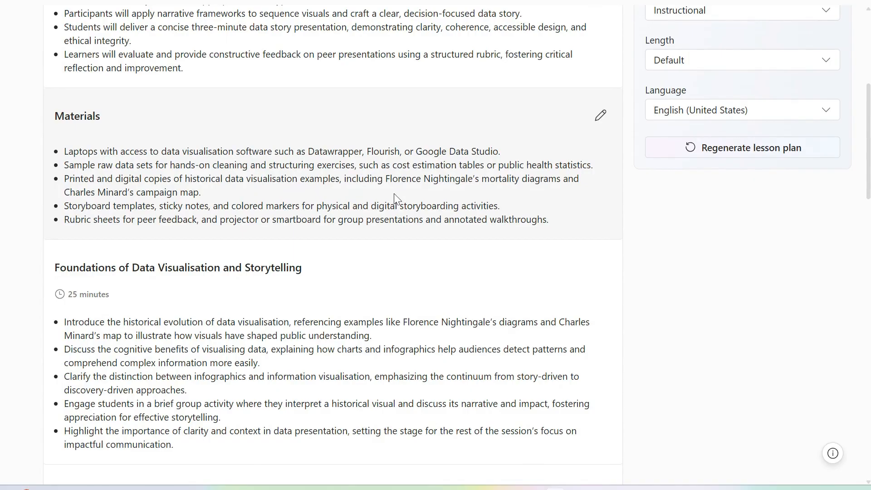
pyautogui.moveTo(870, 157); pyautogui.dragTo(868, 205)
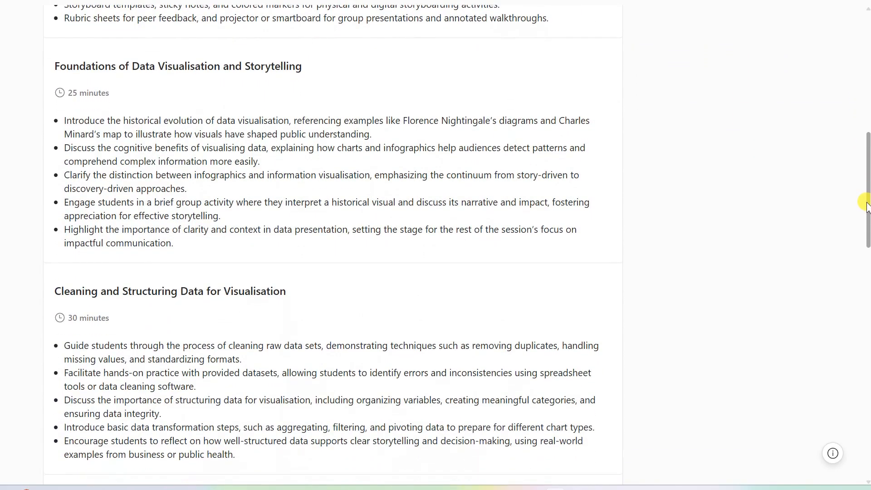
pyautogui.scroll(-1, 869, 186)
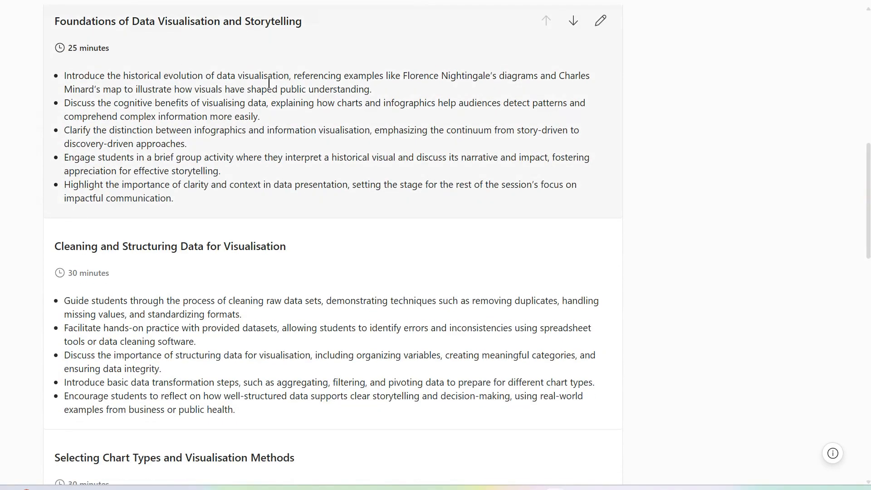
pyautogui.moveTo(867, 193); pyautogui.dragTo(857, 416)
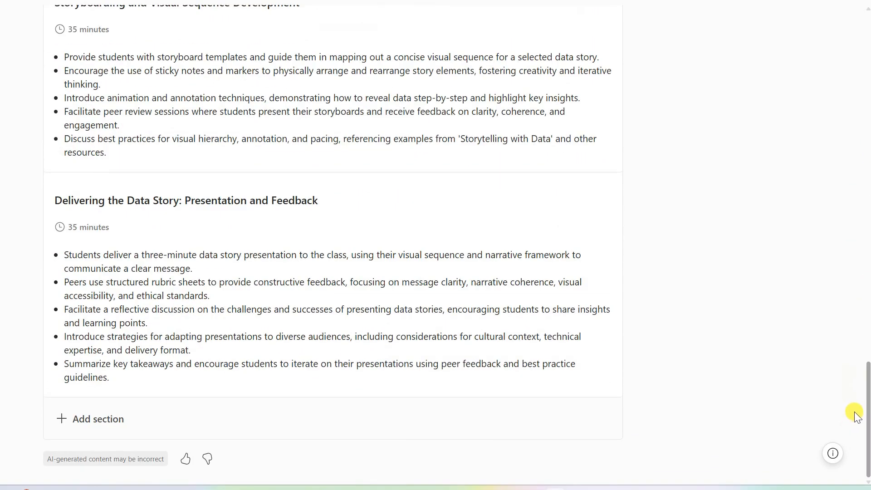
pyautogui.moveTo(497, 339)
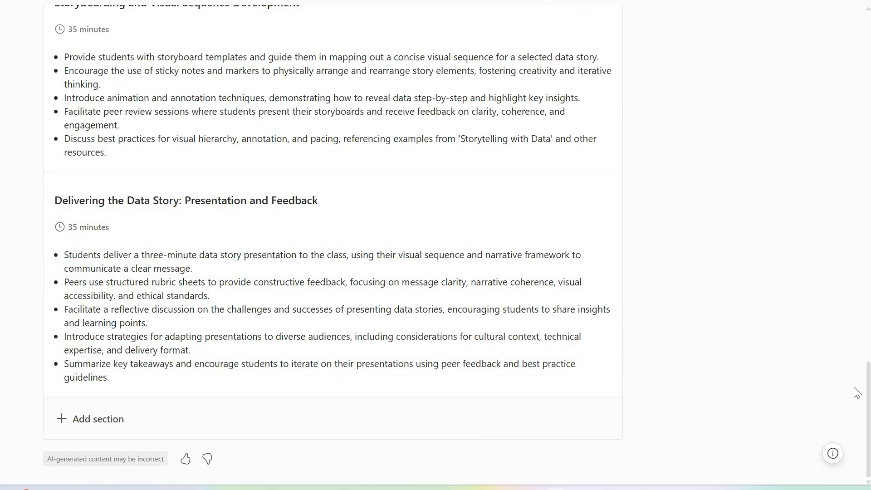
pyautogui.moveTo(864, 391); pyautogui.dragTo(868, 64)
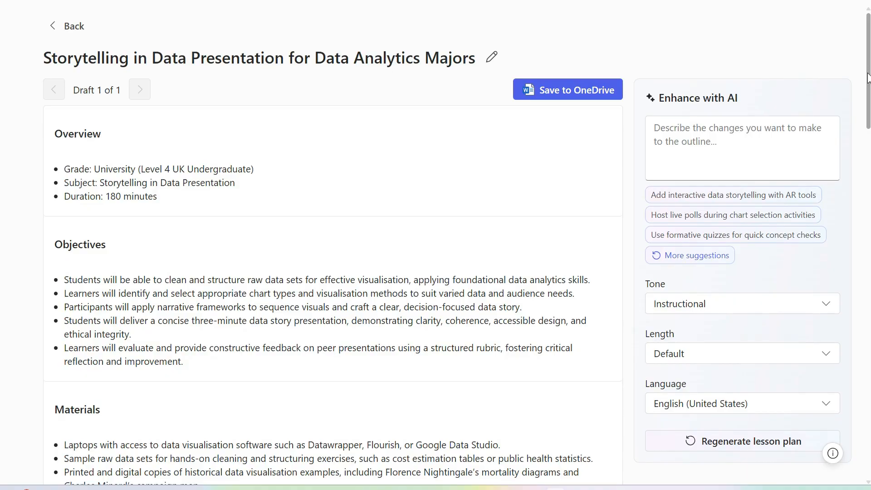
# Review the materials and the Foundations of Data Visualisation and Storytelling section in the first draft, and return to the regeneration settings.
pyautogui.moveTo(868, 77); pyautogui.dragTo(858, 175)
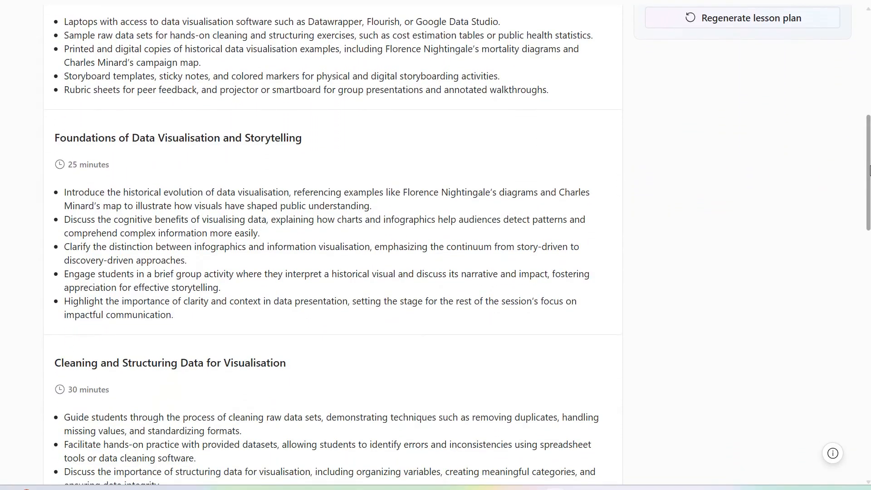
pyautogui.moveTo(868, 164); pyautogui.dragTo(864, 180)
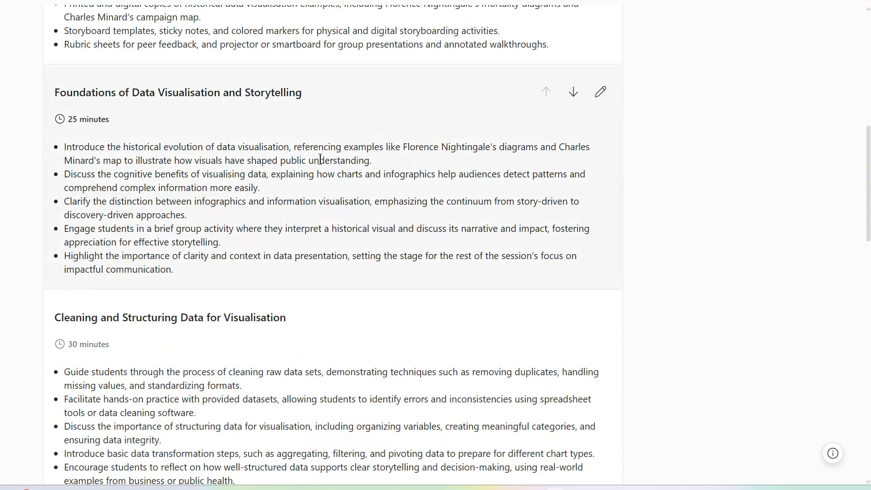
pyautogui.moveTo(869, 176); pyautogui.dragTo(870, 96)
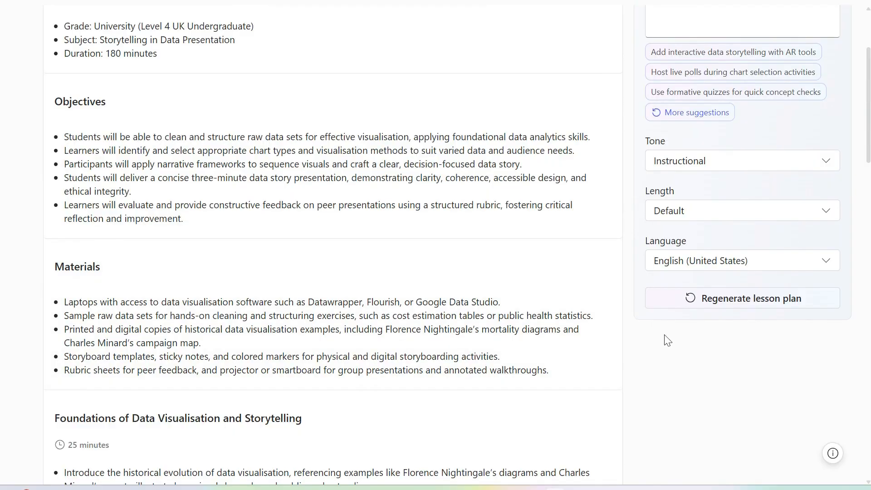
pyautogui.click(772, 303)
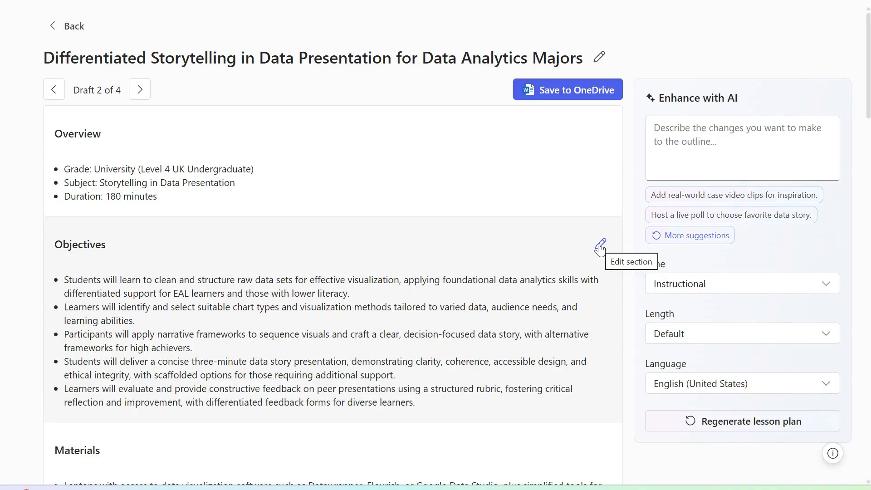
# Open the Objectives section for editing, examine its items and the AI-suggested additional objectives, and finish editing.
pyautogui.click(602, 246)
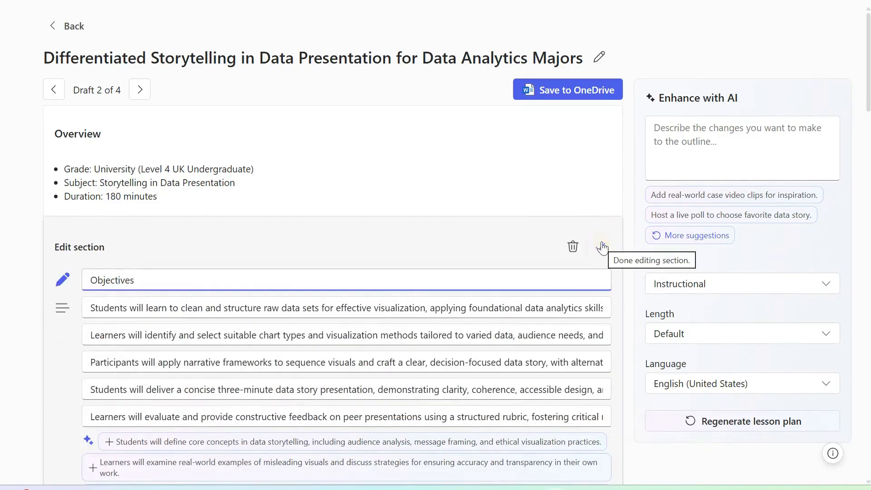
pyautogui.moveTo(869, 68); pyautogui.dragTo(865, 93)
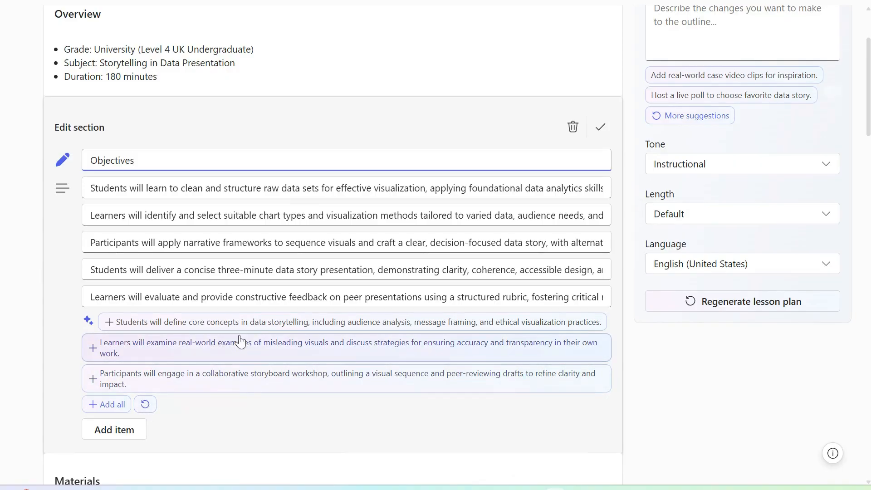
pyautogui.click(601, 128)
# Open the Foundations of Data Visualisation and Storytelling section for editing, examine its time allocation and suggested items, finish editing and look over the neighbouring sections.
pyautogui.moveTo(865, 105); pyautogui.dragTo(868, 149)
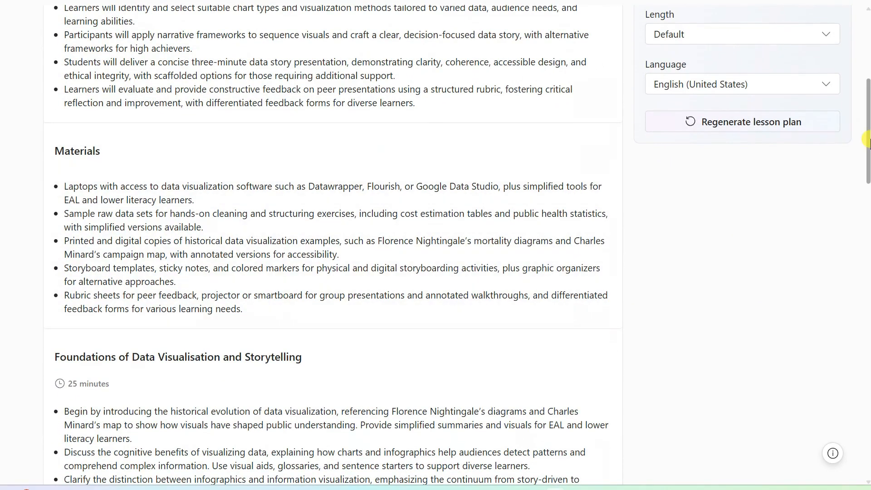
pyautogui.scroll(-5, 856, 175)
pyautogui.moveTo(601, 109)
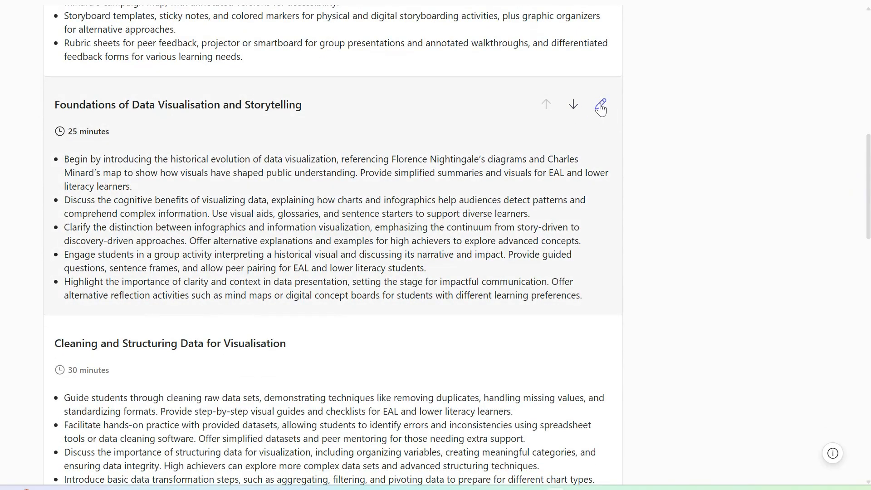
pyautogui.click(601, 105)
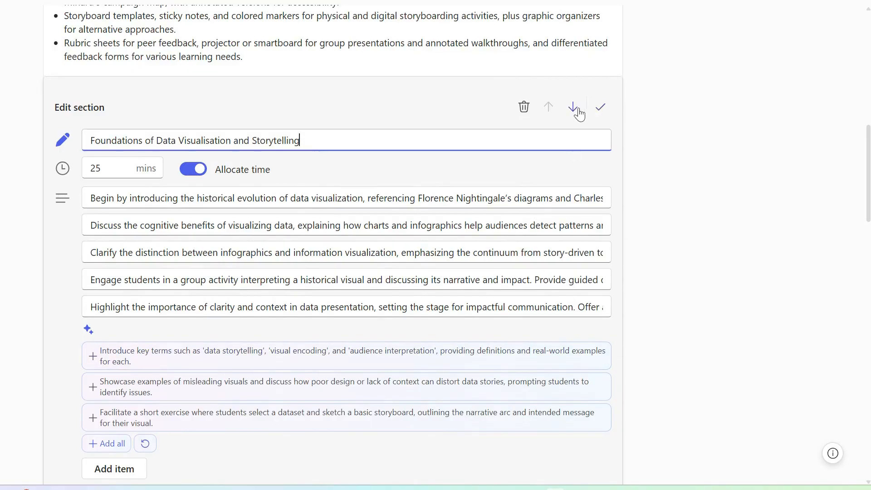
pyautogui.click(600, 109)
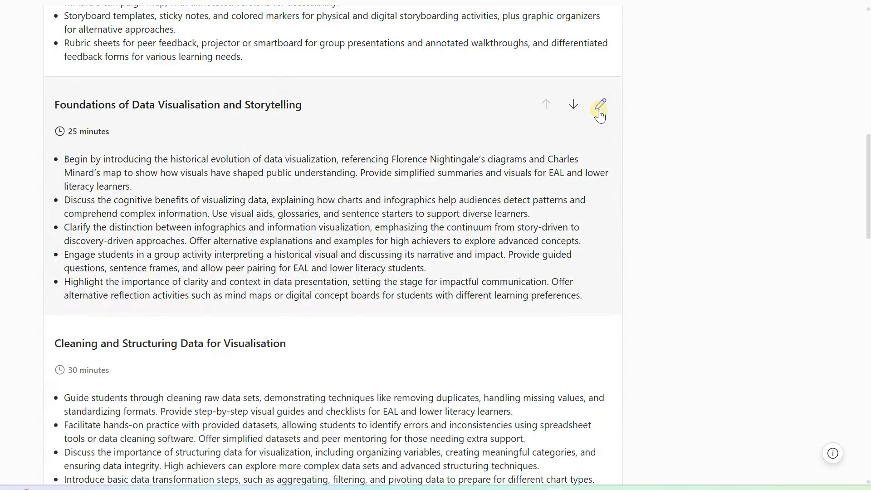
pyautogui.scroll(4, 866, 163)
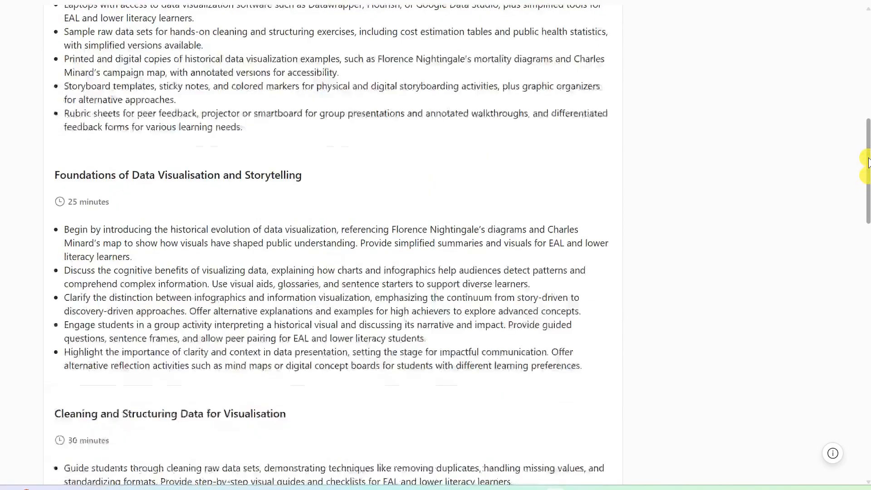
pyautogui.moveTo(867, 139); pyautogui.dragTo(867, 108)
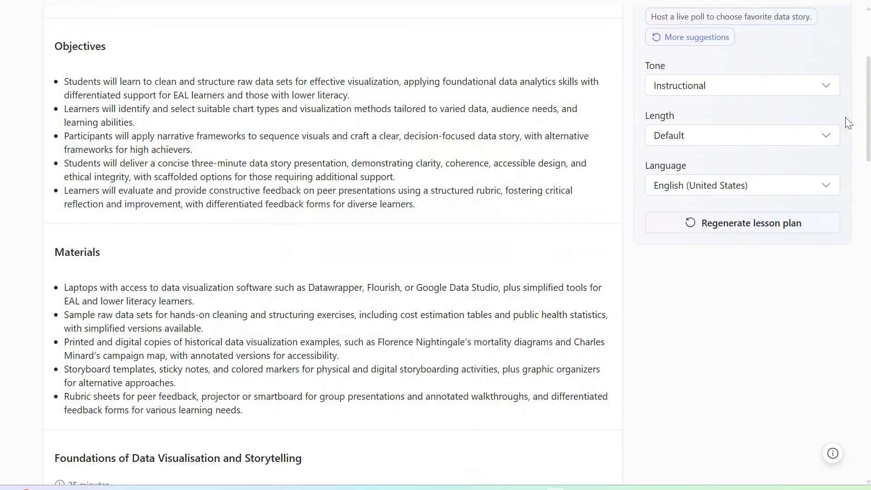
pyautogui.moveTo(868, 108); pyautogui.dragTo(851, 184)
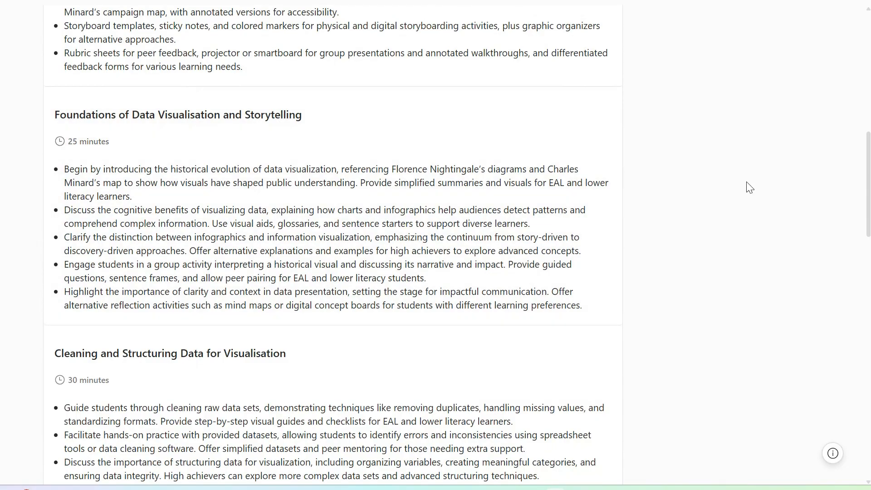
# Request a fresh set of AI enhancement suggestions for the first draft of the lesson plan.
pyautogui.moveTo(869, 176); pyautogui.dragTo(868, 2)
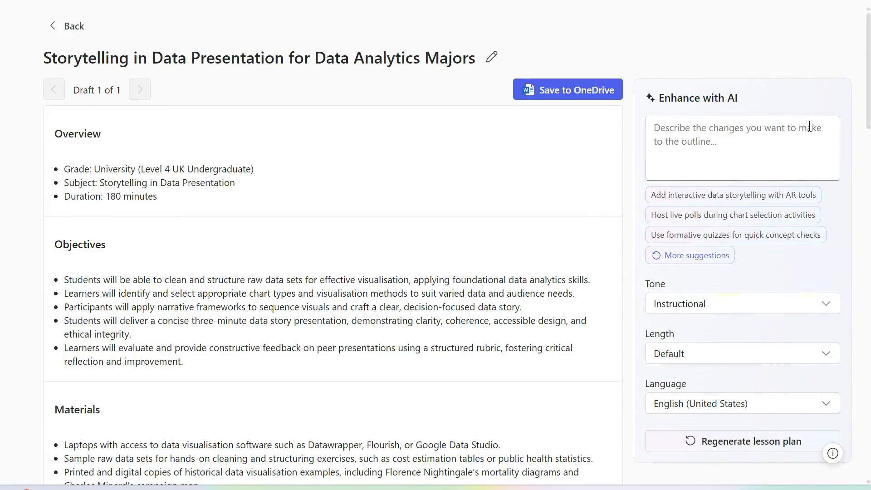
pyautogui.click(715, 141)
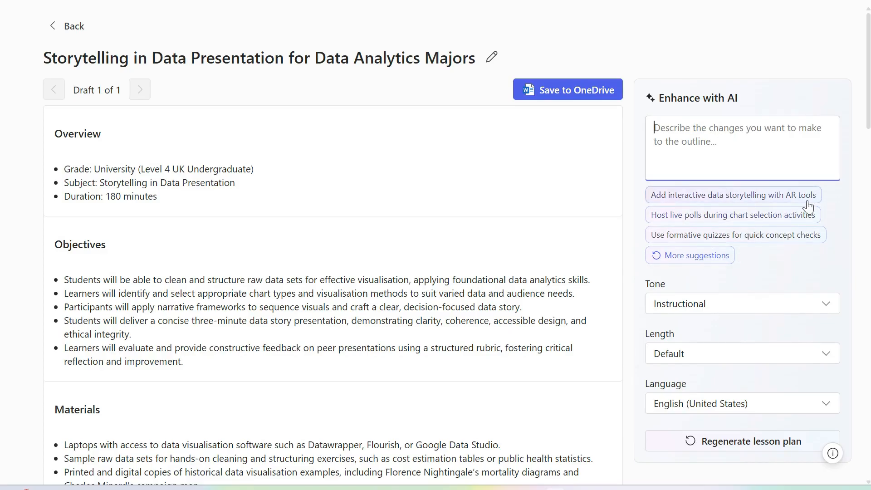
pyautogui.click(723, 255)
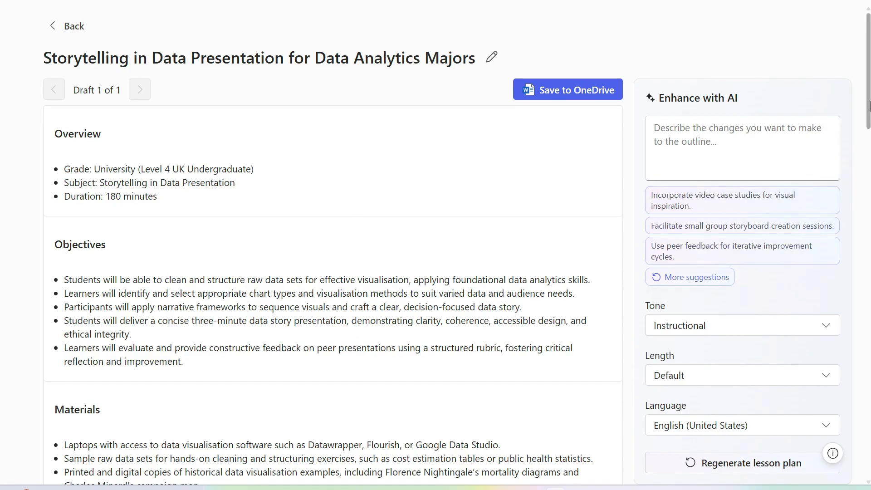
# Examine the tone and length choices and the language setting available for regenerating the lesson plan.
pyautogui.moveTo(870, 105); pyautogui.dragTo(868, 141)
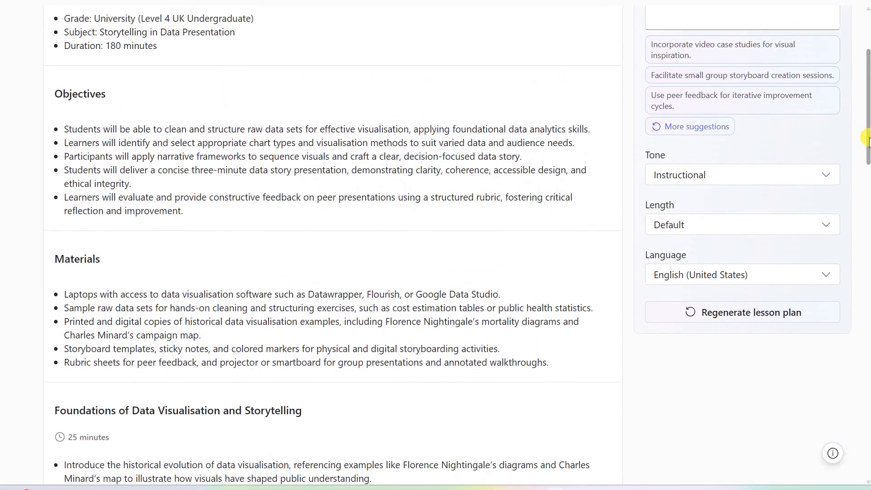
pyautogui.click(826, 177)
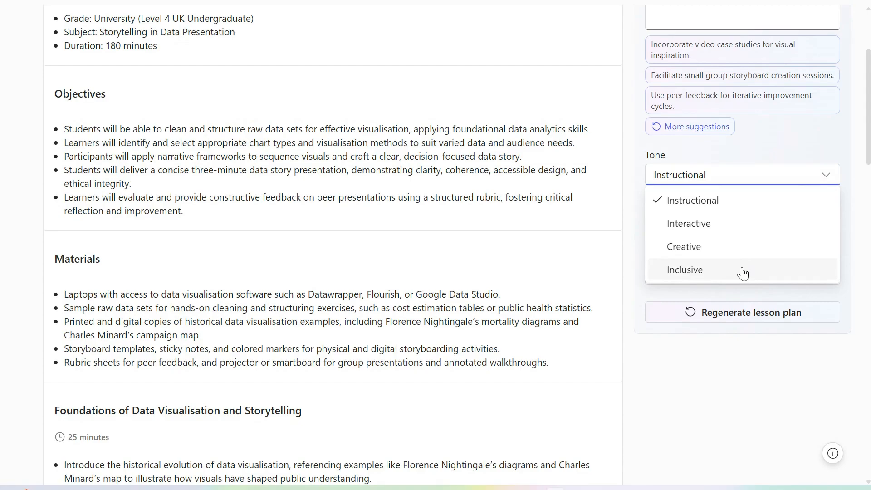
pyautogui.click(719, 369)
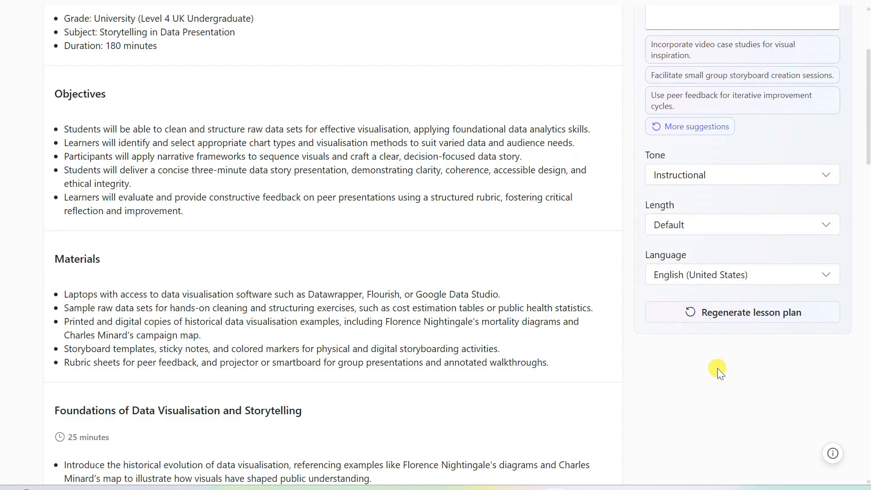
pyautogui.click(785, 226)
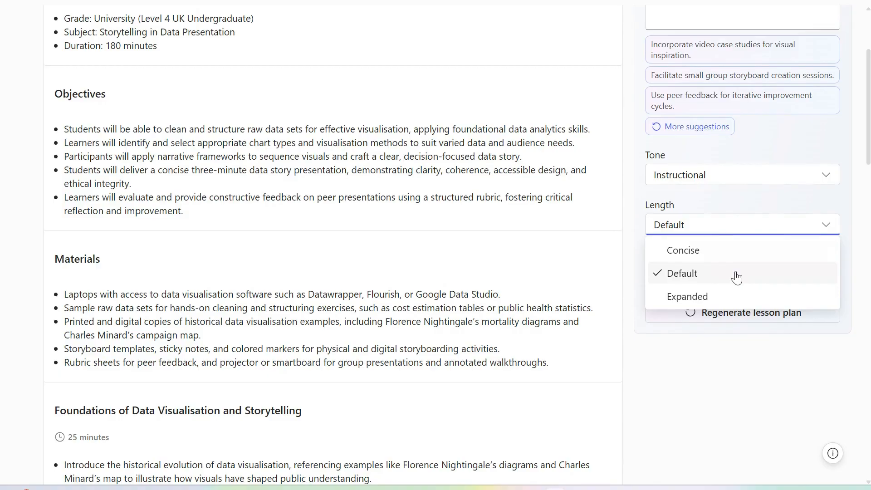
pyautogui.click(729, 382)
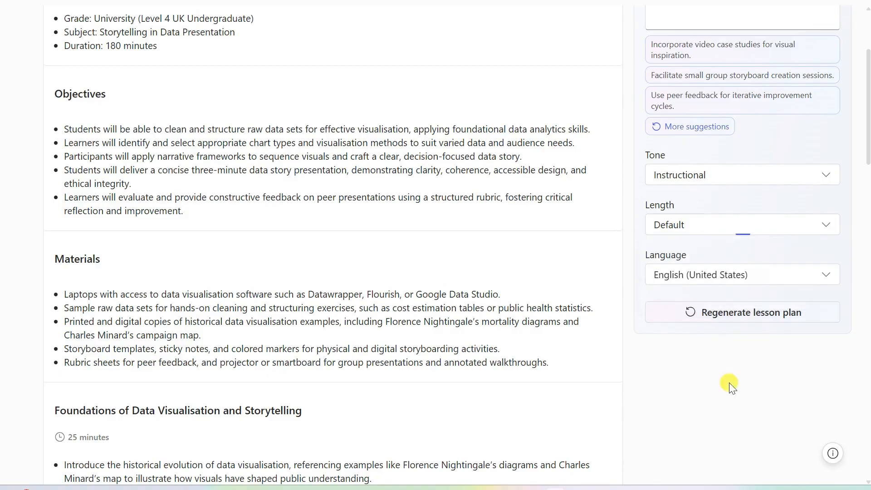
pyautogui.click(825, 274)
pyautogui.click(826, 274)
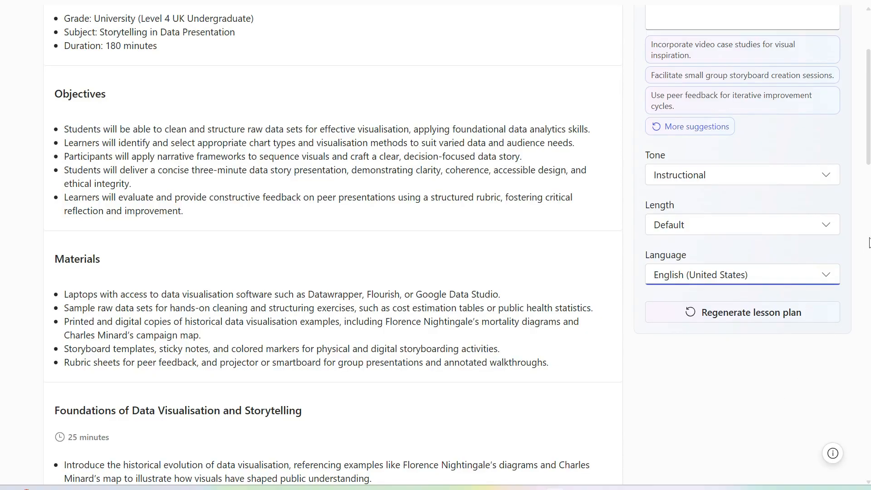
pyautogui.moveTo(867, 118)
pyautogui.mouseDown()
pyautogui.moveTo(867, 132)
pyautogui.moveTo(867, 100)
pyautogui.moveTo(867, 131)
pyautogui.mouseUp()
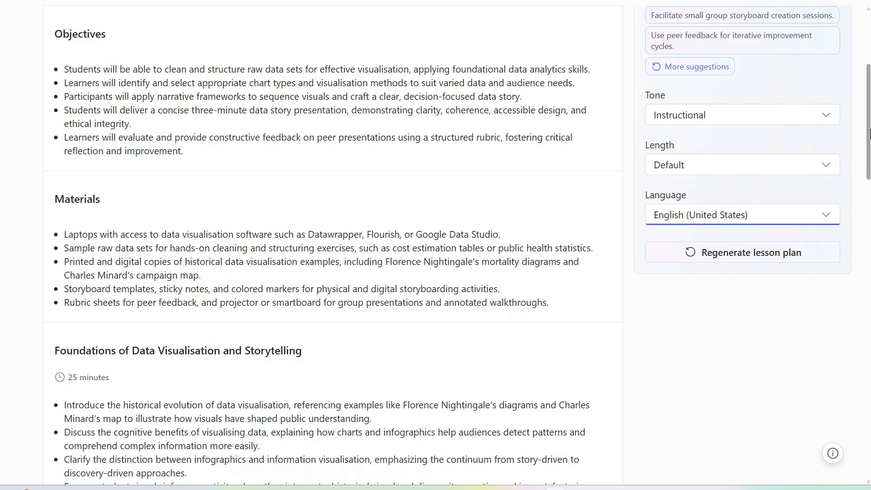
pyautogui.moveTo(870, 134); pyautogui.dragTo(870, 105)
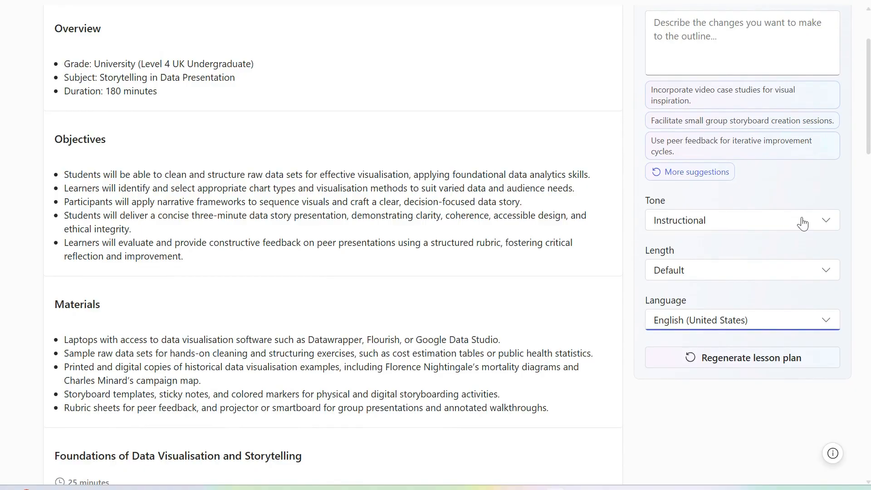
# Regenerate the lesson plan with the instruction "Add differentiation for EAL learners, lower literacy, and high achievers. Provide alternative activity options".
pyautogui.scroll(2, 772, 137)
pyautogui.click(744, 82)
pyautogui.write('A')
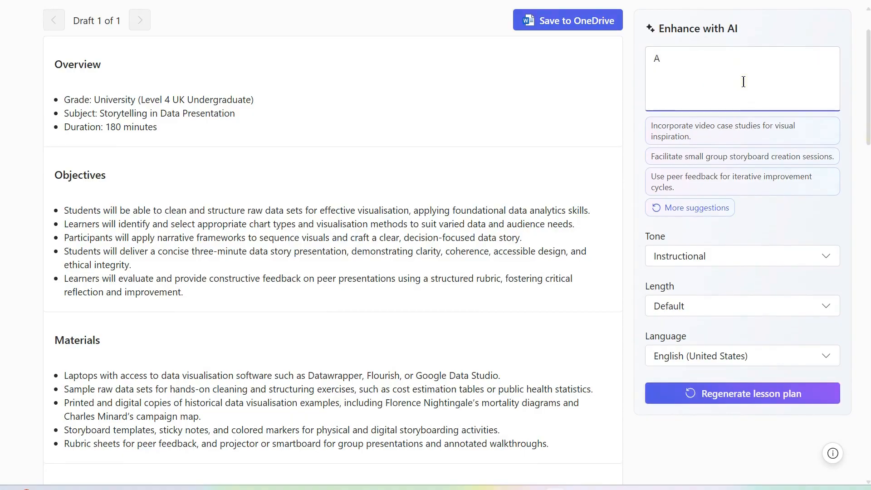
pyautogui.write('dd differenti')
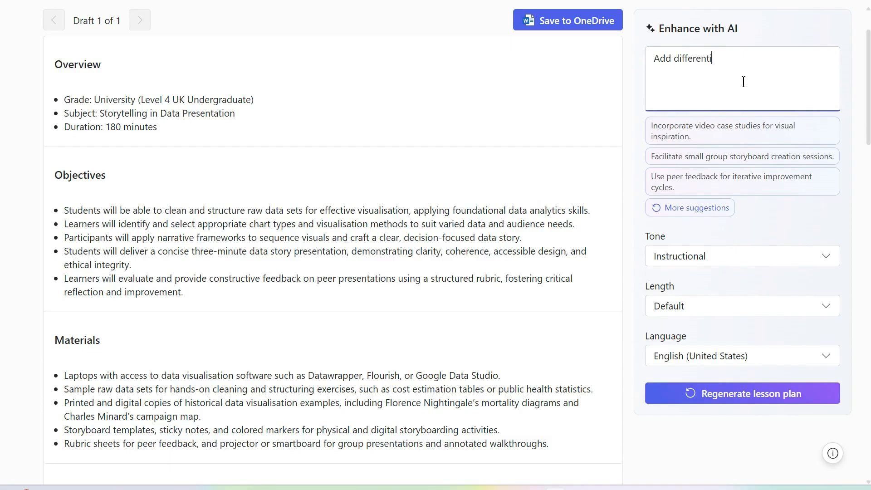
pyautogui.write('ation for EAL learner')
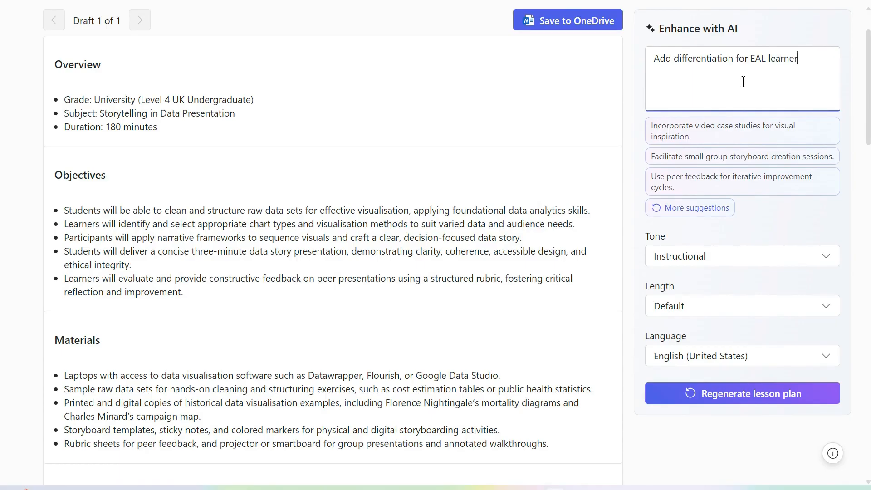
pyautogui.write('s, lower literacy, and high ')
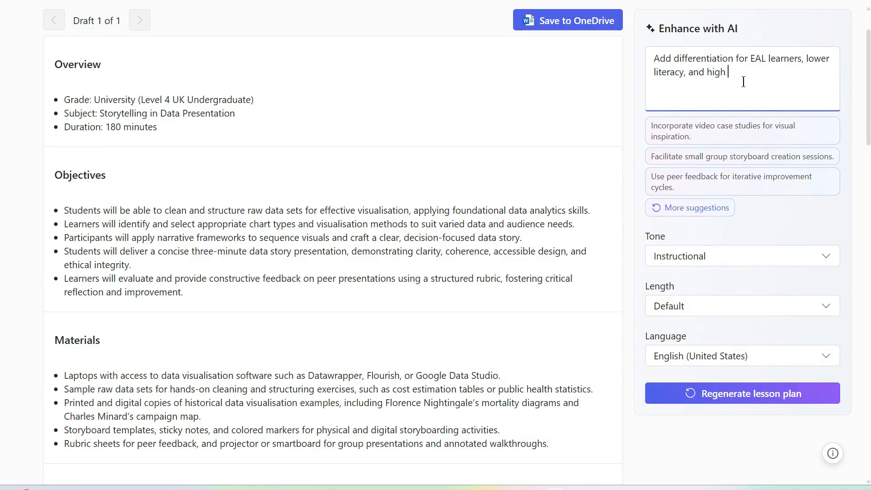
pyautogui.write('achievers. Provide alter')
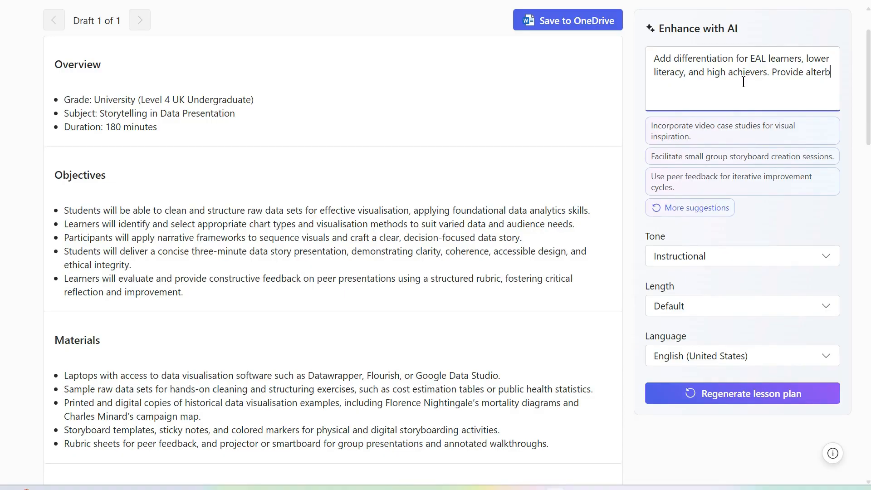
pyautogui.write('native')
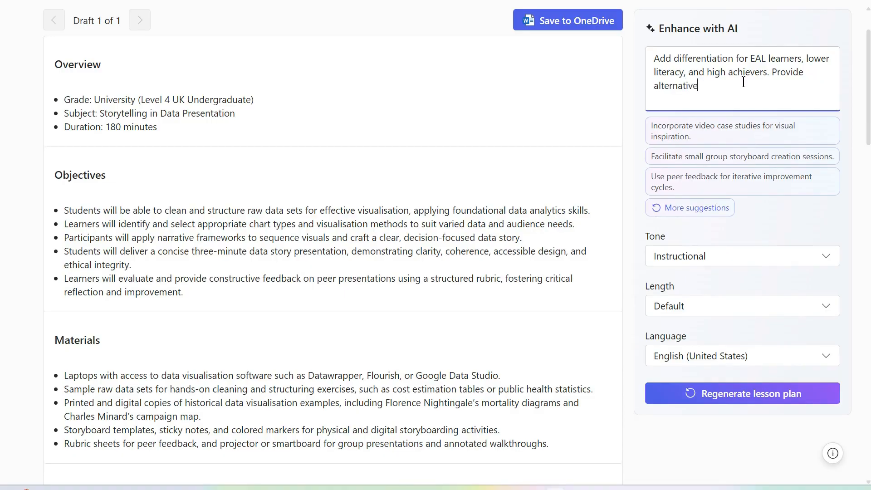
pyautogui.write(' activity options')
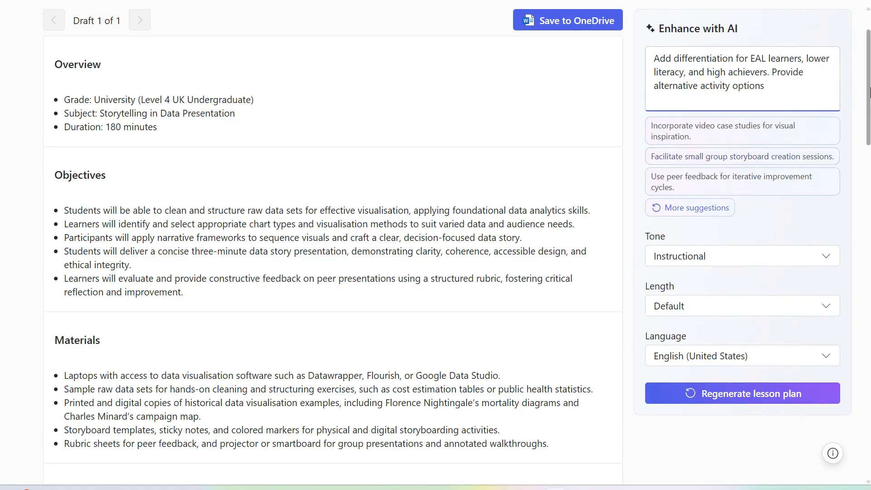
pyautogui.moveTo(867, 87); pyautogui.dragTo(868, 108)
pyautogui.click(749, 319)
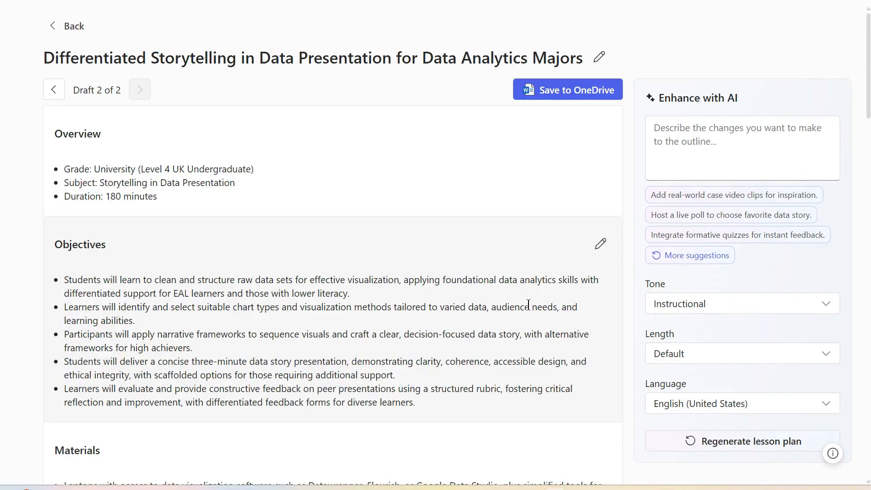
# Review the objectives and materials of the regenerated draft and return to the AI enhancement suggestions.
pyautogui.moveTo(868, 96); pyautogui.dragTo(867, 129)
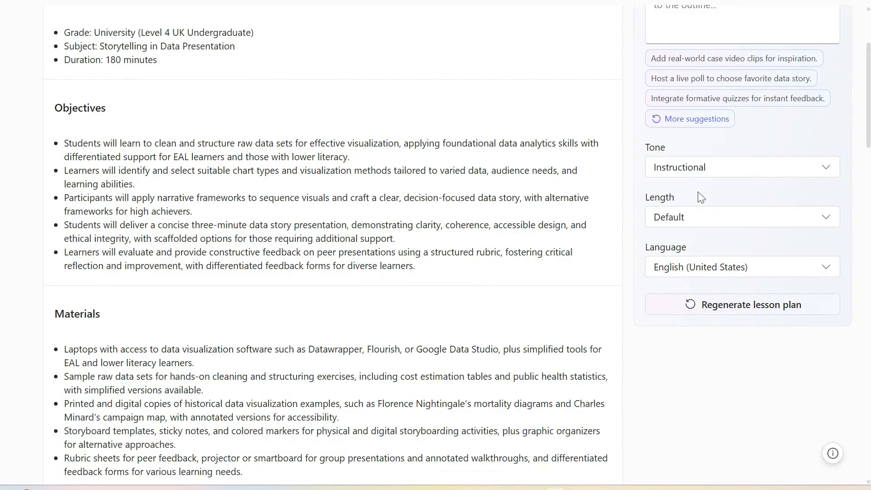
pyautogui.click(868, 127)
pyautogui.moveTo(867, 127); pyautogui.dragTo(868, 112)
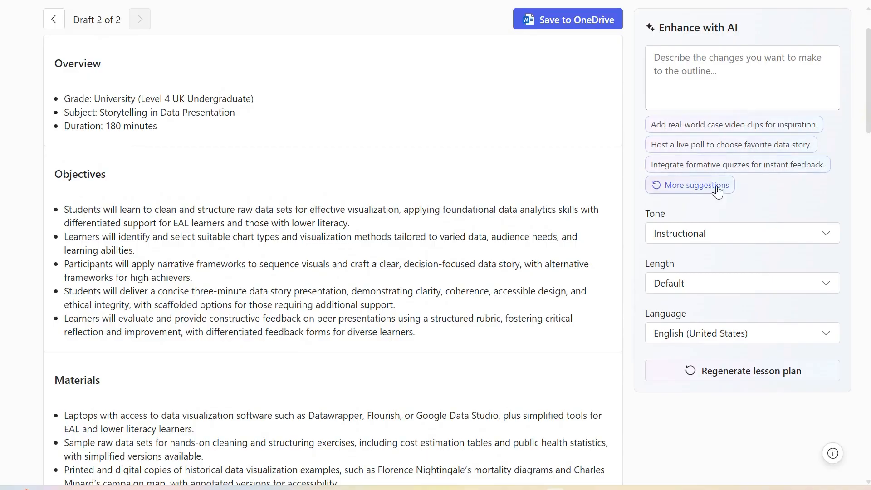